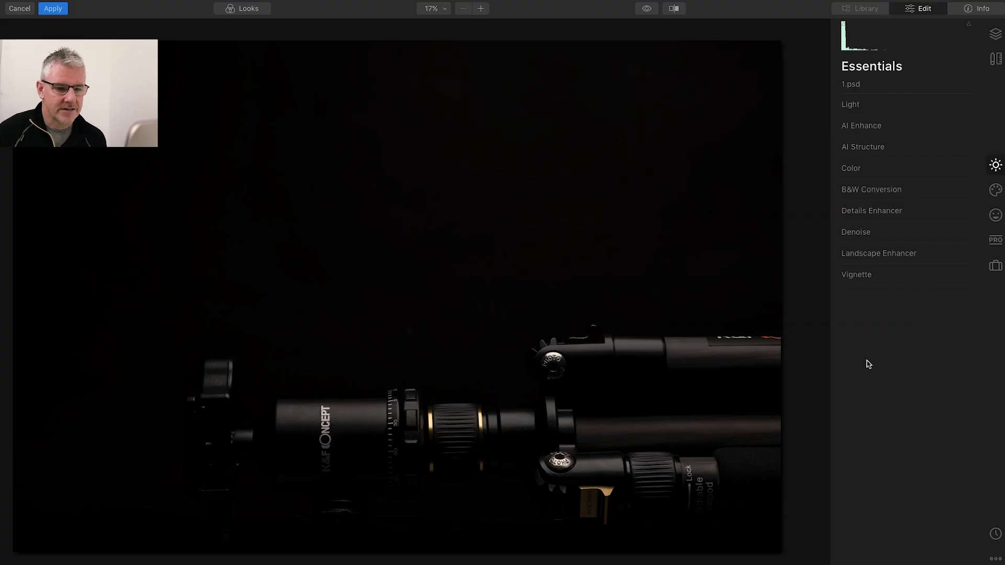
Set Light Highlights to 50 and Shadows to 10 on the base layer.
{"action": "left_click", "coordinate": [855, 107]}
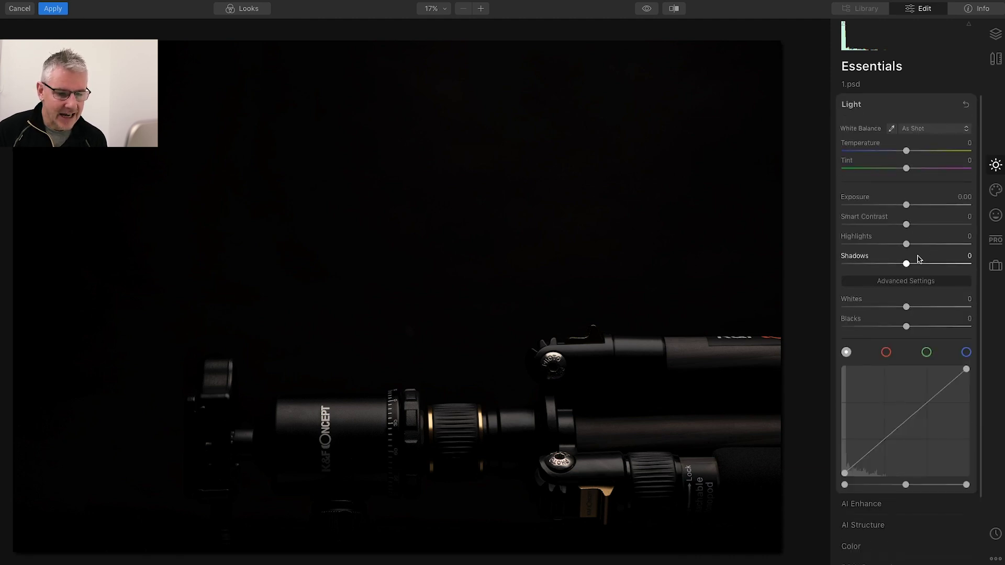
{"action": "left_click_drag", "start_coordinate": [907, 245], "coordinate": [915, 268]}
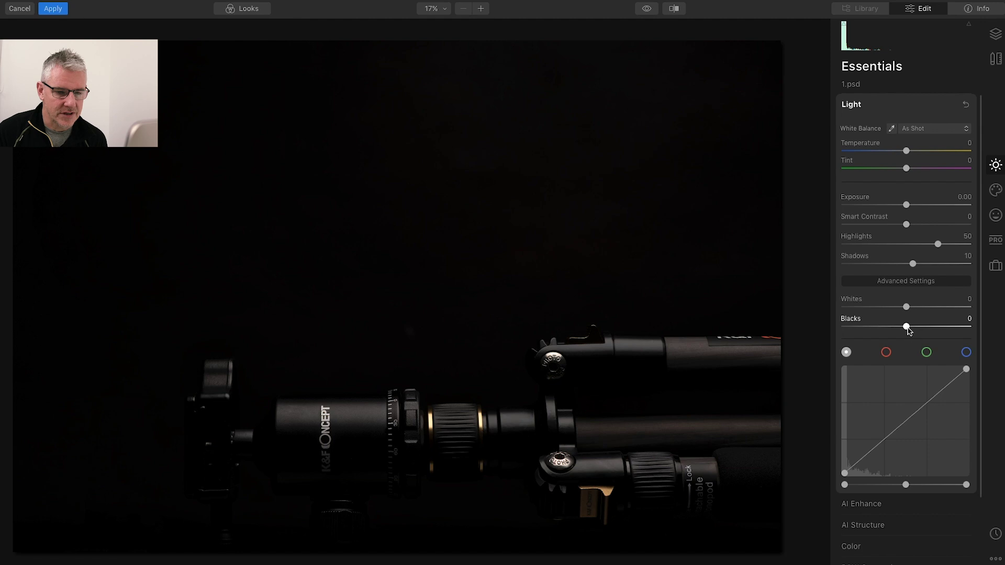
{"action": "left_click", "coordinate": [851, 104]}
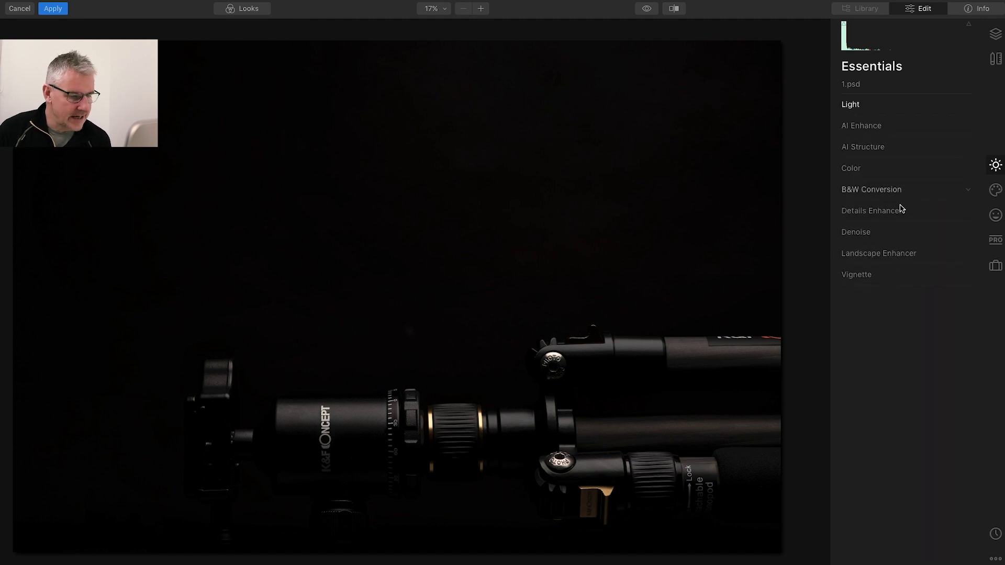
Raise AI Accent to 19 and AI Structure Amount to about 10.
{"action": "left_click", "coordinate": [868, 130]}
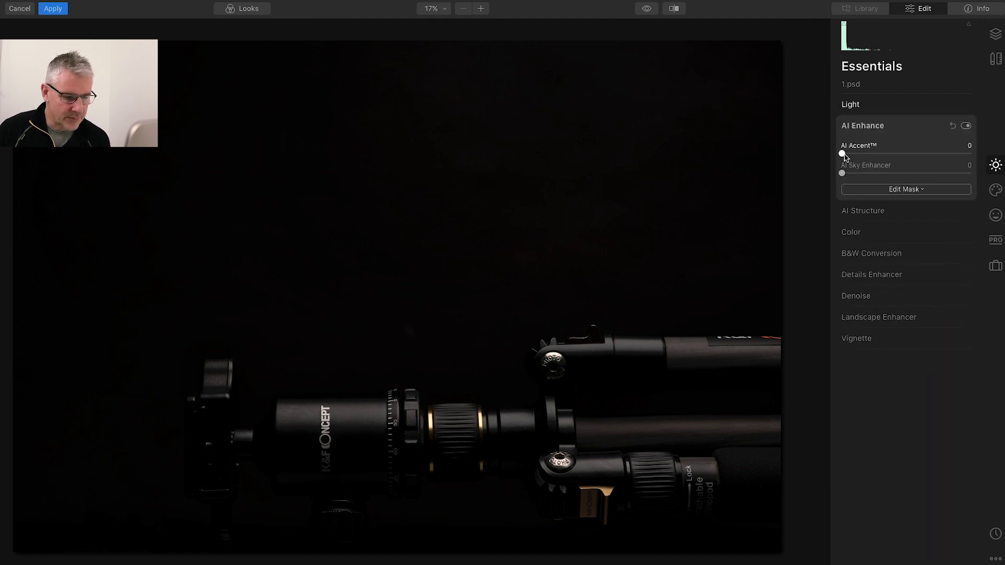
{"action": "left_click_drag", "start_coordinate": [843, 154], "coordinate": [868, 155]}
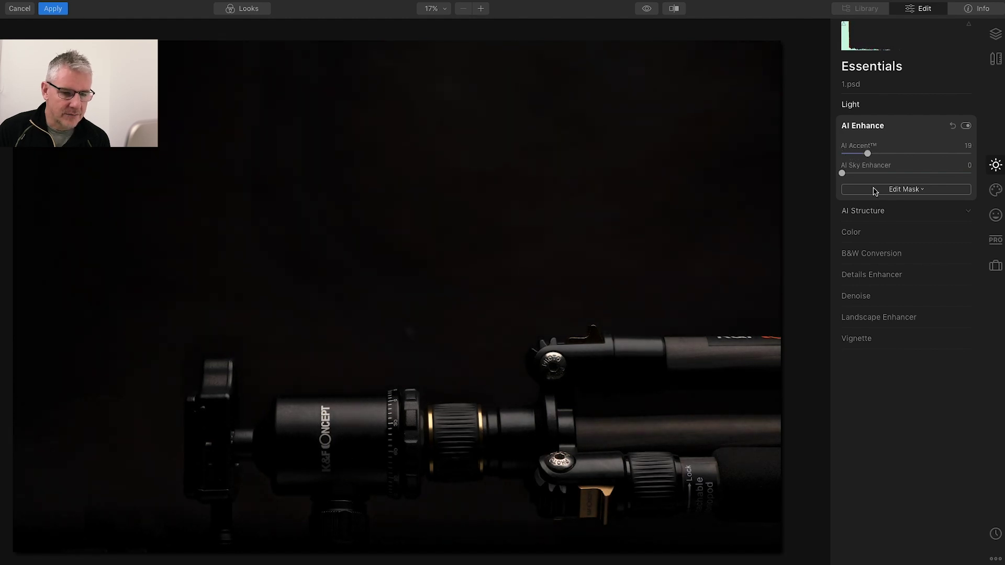
{"action": "left_click", "coordinate": [863, 129]}
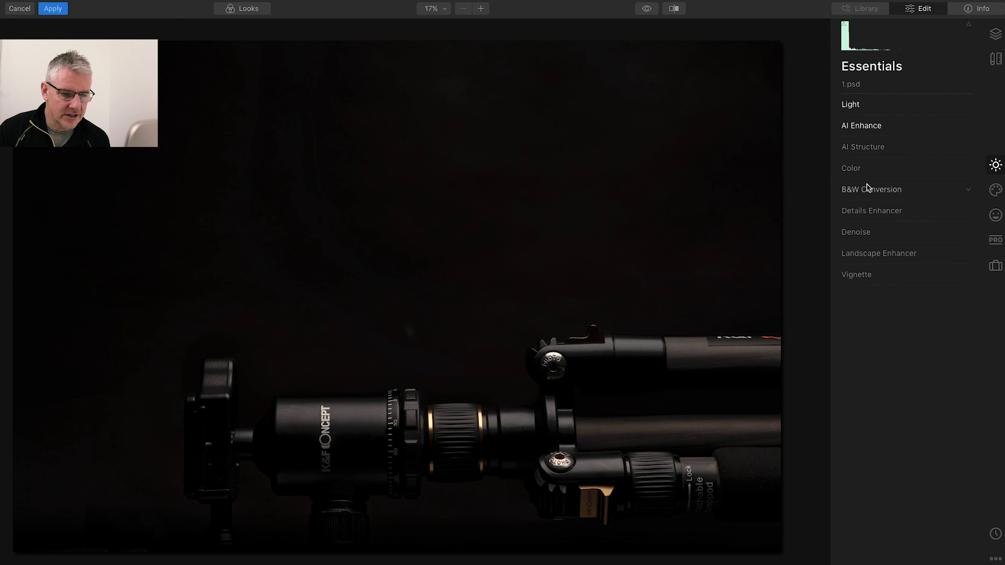
{"action": "left_click", "coordinate": [865, 149]}
{"action": "left_click_drag", "start_coordinate": [908, 180], "coordinate": [915, 178]}
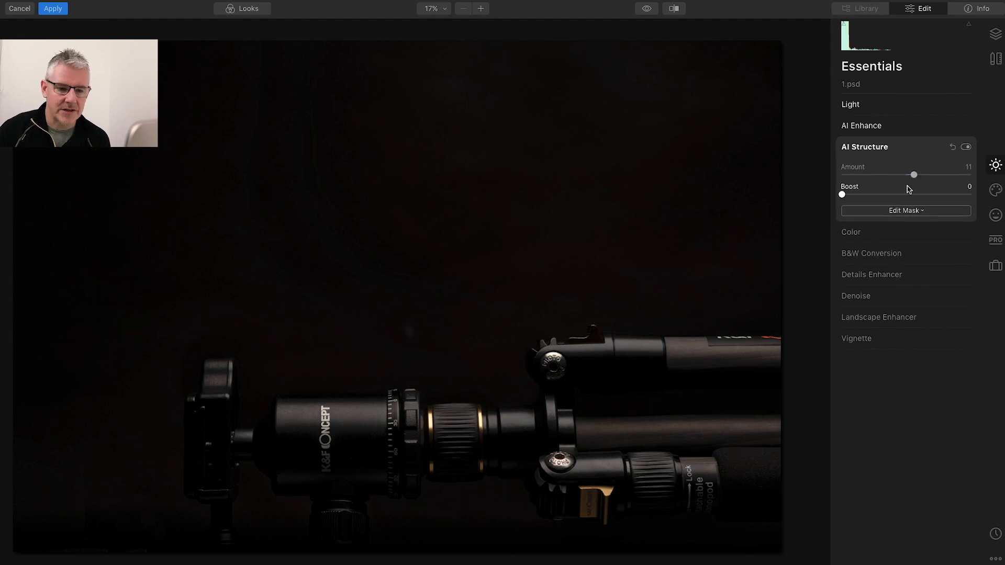
Duplicate the 1.psd layer into Copy of 1.psd, then return to Essentials for the copy.
{"action": "left_click", "coordinate": [995, 35]}
{"action": "left_click", "coordinate": [964, 91]}
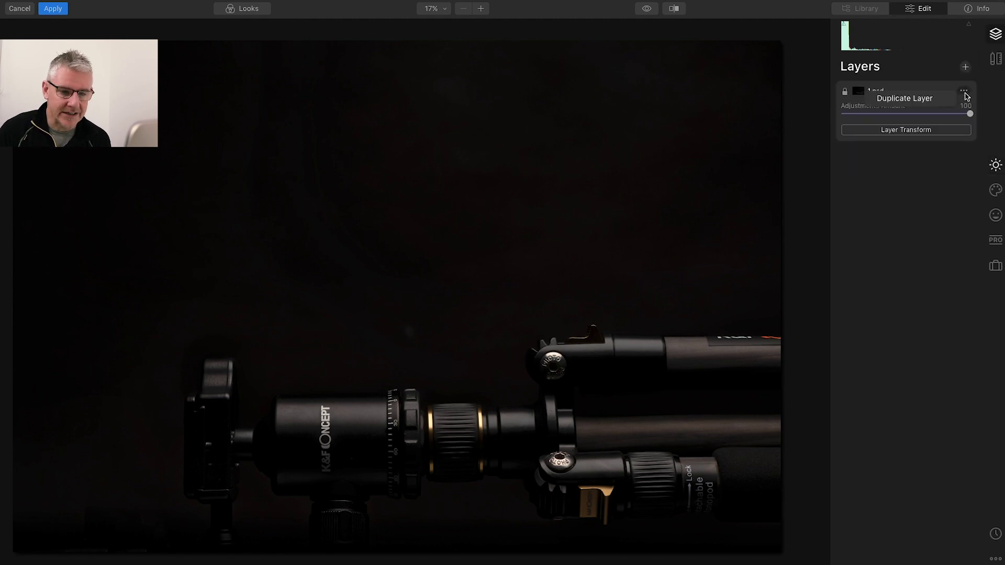
{"action": "left_click", "coordinate": [928, 99]}
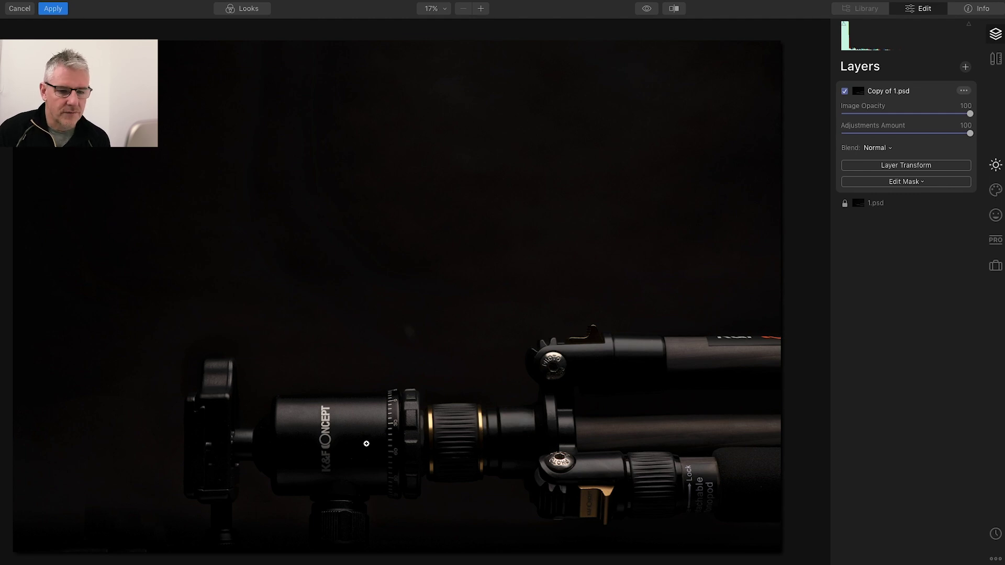
{"action": "left_click", "coordinate": [996, 166]}
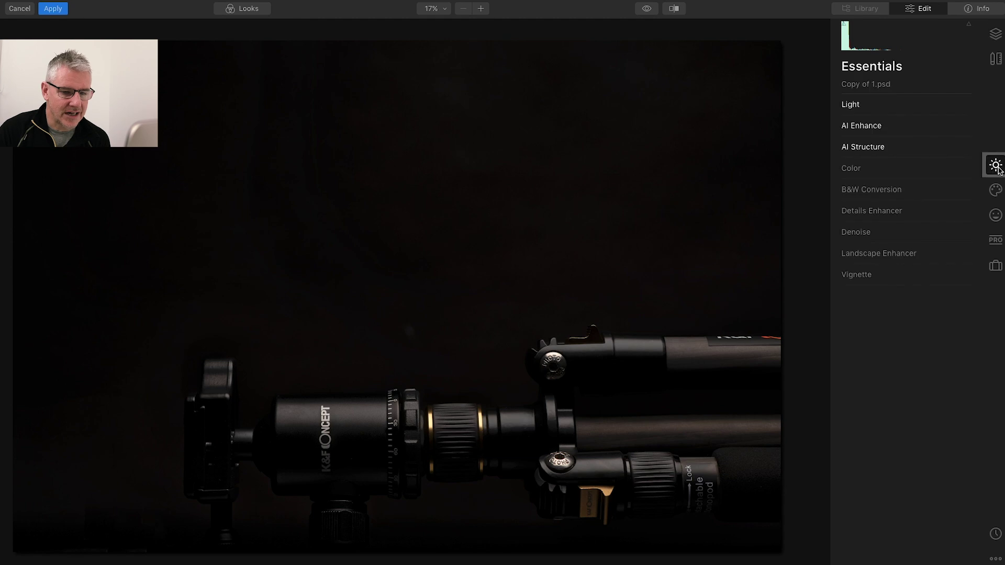
Drop the copy layer's Blacks to -82 in Light to crush the shadows.
{"action": "left_click", "coordinate": [851, 105]}
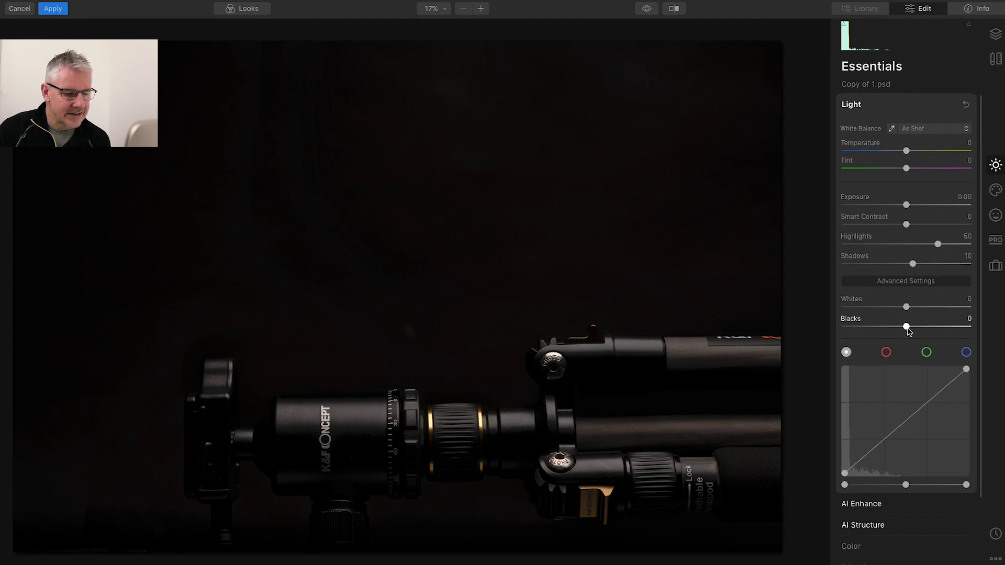
{"action": "left_click_drag", "start_coordinate": [906, 327], "coordinate": [851, 330]}
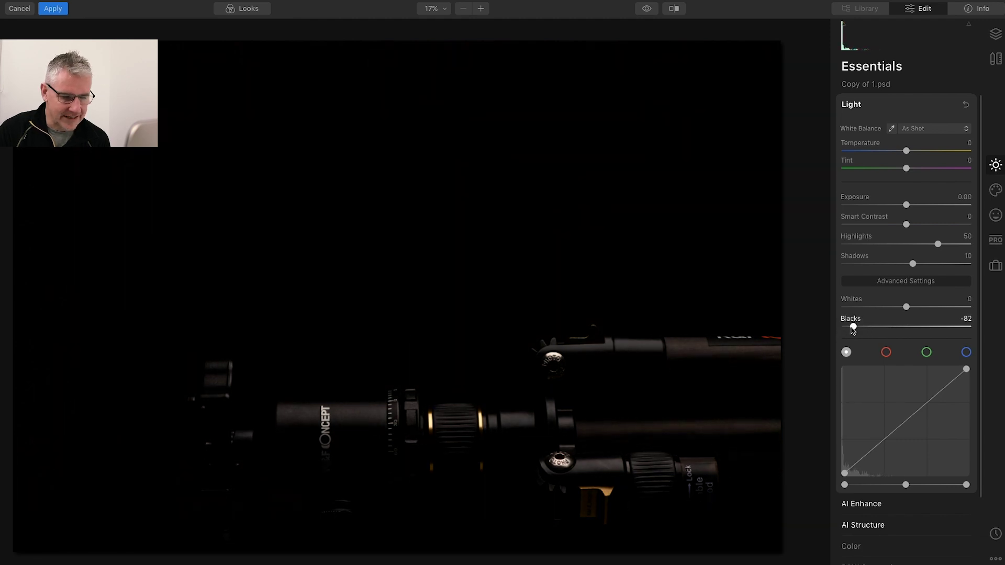
{"action": "left_click", "coordinate": [851, 104]}
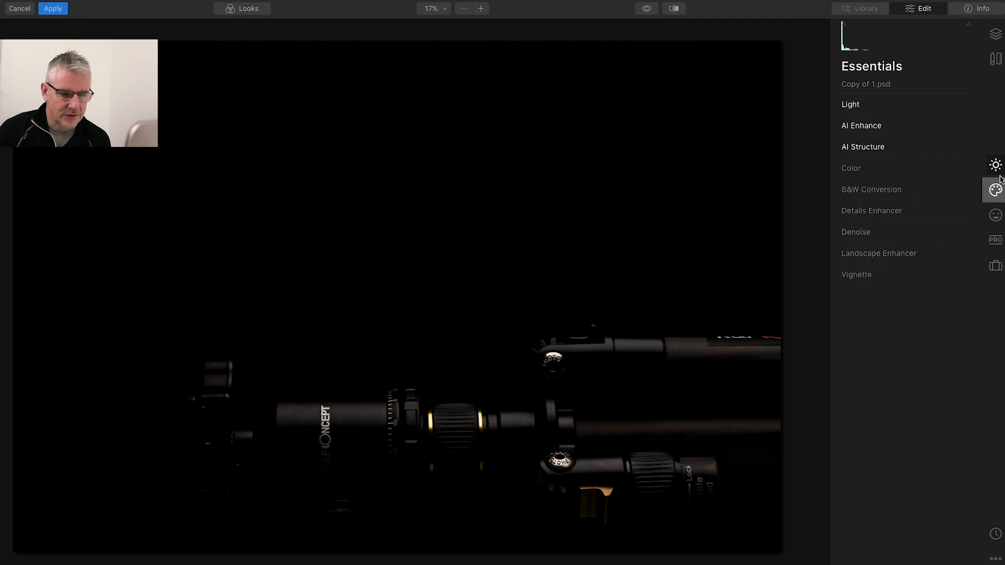
Add a brush mask to Copy of 1.psd with brush opacity at 100%.
{"action": "left_click", "coordinate": [996, 34]}
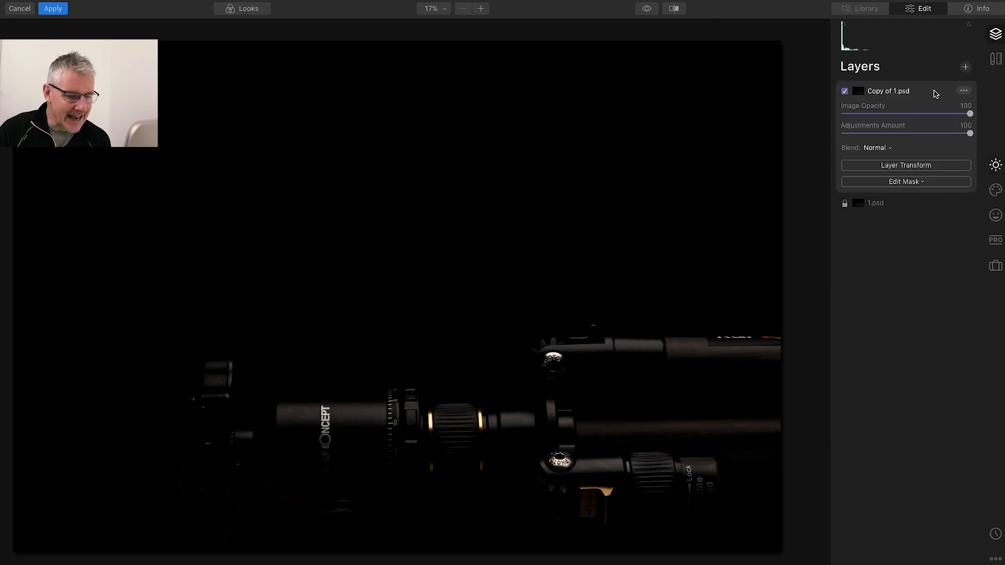
{"action": "left_click", "coordinate": [912, 184]}
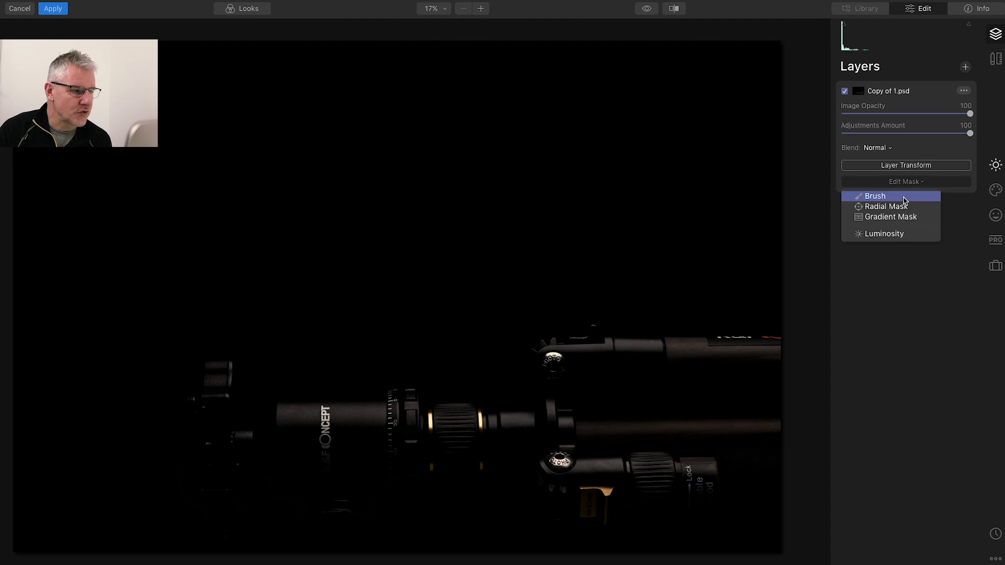
{"action": "left_click", "coordinate": [889, 196]}
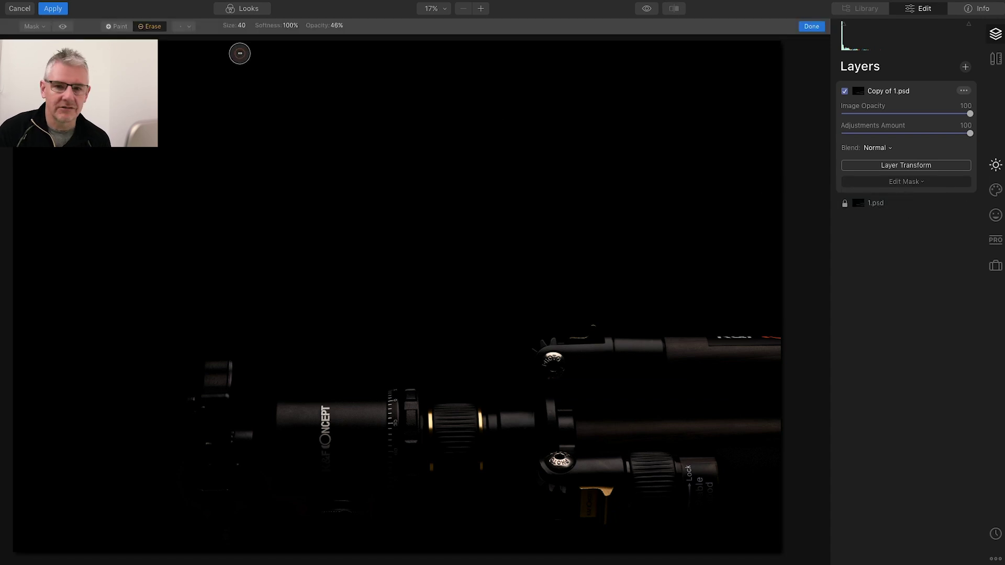
{"action": "left_click", "coordinate": [337, 30]}
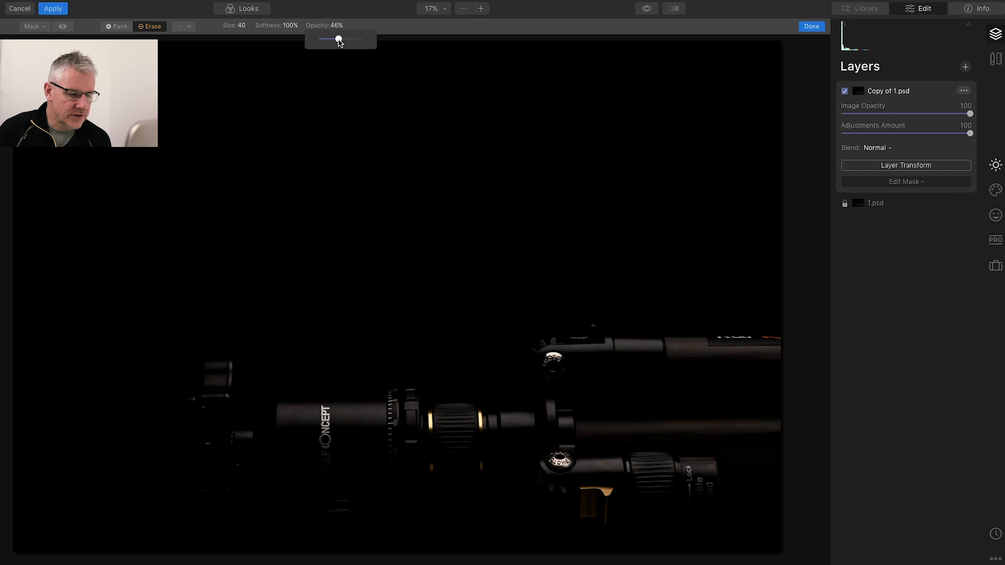
{"action": "left_click_drag", "start_coordinate": [338, 38], "coordinate": [397, 42]}
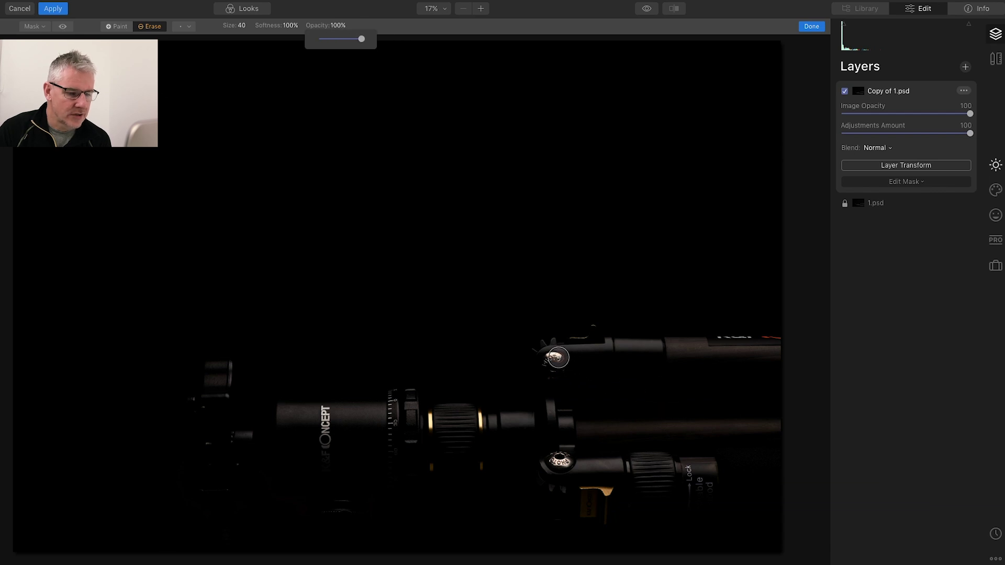
{"action": "left_click", "coordinate": [548, 356]}
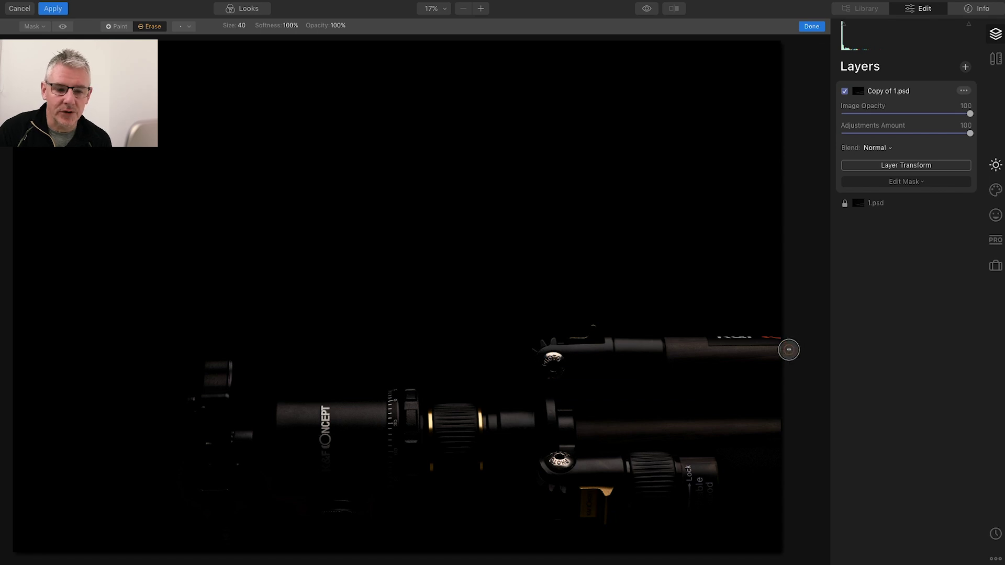
Erase the mask along the upper leg, collars and lower leg to restore brightness.
{"action": "left_click", "coordinate": [790, 351]}
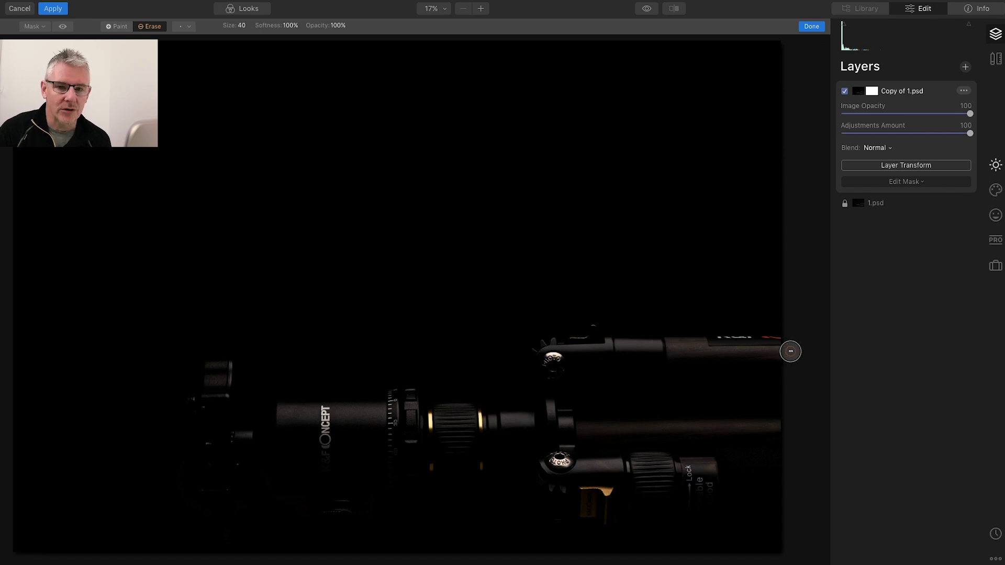
{"action": "mouse_move", "coordinate": [790, 352]}
{"action": "left_mouse_down"}
{"action": "mouse_move", "coordinate": [582, 367]}
{"action": "mouse_move", "coordinate": [548, 354]}
{"action": "left_mouse_up"}
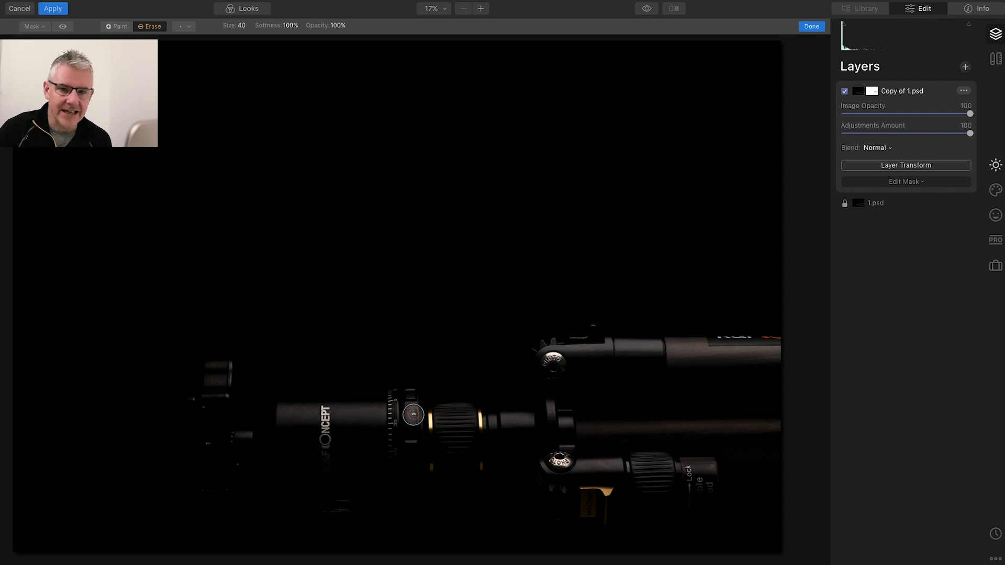
{"action": "mouse_move", "coordinate": [411, 405]}
{"action": "left_mouse_down"}
{"action": "mouse_move", "coordinate": [411, 445]}
{"action": "mouse_move", "coordinate": [421, 450]}
{"action": "mouse_move", "coordinate": [424, 427]}
{"action": "mouse_move", "coordinate": [535, 423]}
{"action": "left_mouse_up"}
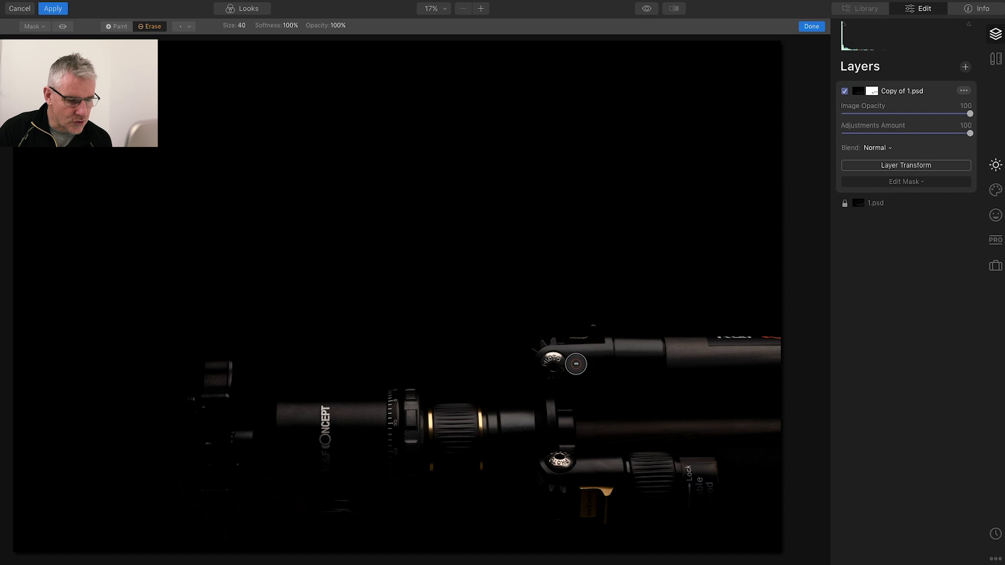
{"action": "mouse_move", "coordinate": [558, 424]}
{"action": "left_mouse_down"}
{"action": "mouse_move", "coordinate": [545, 411]}
{"action": "mouse_move", "coordinate": [559, 436]}
{"action": "mouse_move", "coordinate": [563, 422]}
{"action": "mouse_move", "coordinate": [564, 441]}
{"action": "mouse_move", "coordinate": [573, 428]}
{"action": "left_mouse_up"}
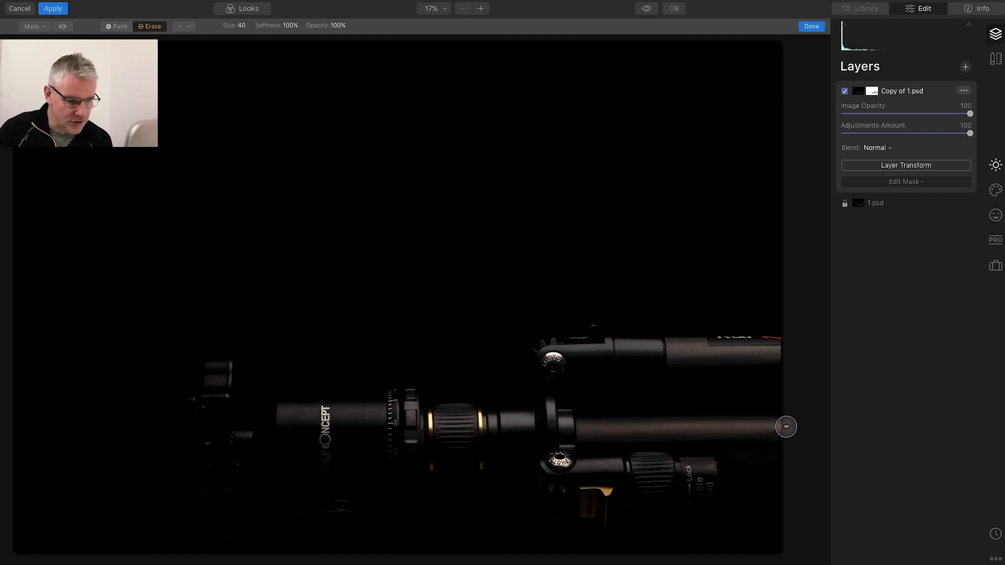
{"action": "left_click_drag", "start_coordinate": [552, 471], "coordinate": [704, 467]}
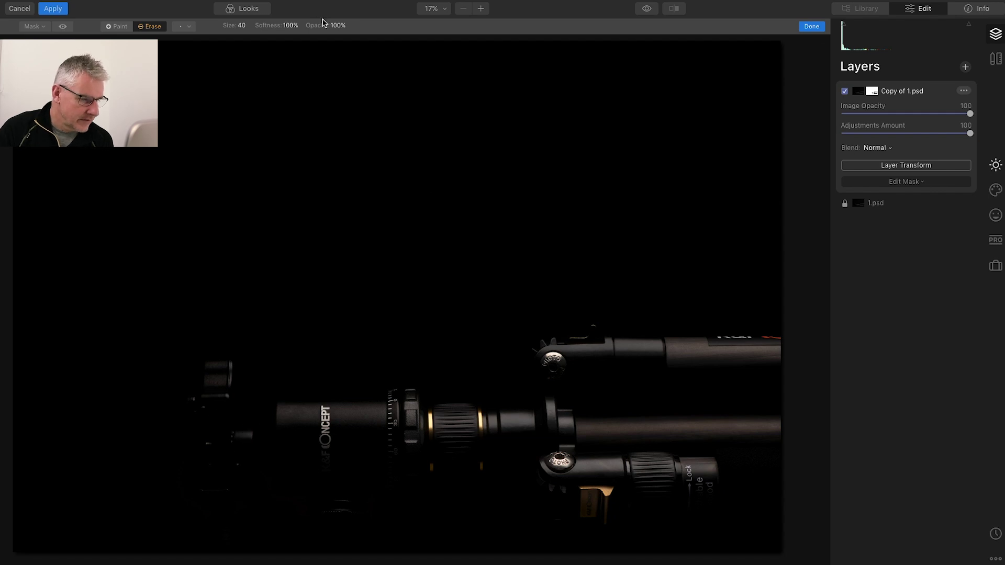
At 42% brush opacity, erase over the K&F lettering and compare before/after.
{"action": "left_click", "coordinate": [335, 30]}
{"action": "left_click_drag", "start_coordinate": [337, 38], "coordinate": [313, 38]}
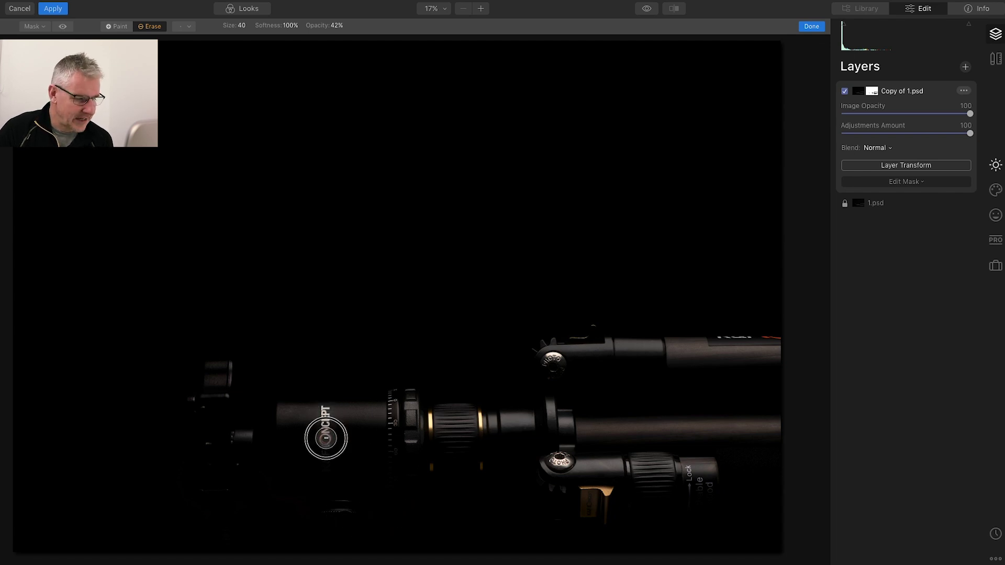
{"action": "mouse_move", "coordinate": [326, 470]}
{"action": "left_mouse_down"}
{"action": "mouse_move", "coordinate": [323, 416]}
{"action": "mouse_move", "coordinate": [323, 466]}
{"action": "mouse_move", "coordinate": [318, 432]}
{"action": "mouse_move", "coordinate": [287, 434]}
{"action": "mouse_move", "coordinate": [297, 465]}
{"action": "mouse_move", "coordinate": [342, 468]}
{"action": "mouse_move", "coordinate": [372, 467]}
{"action": "mouse_move", "coordinate": [372, 451]}
{"action": "mouse_move", "coordinate": [326, 445]}
{"action": "mouse_move", "coordinate": [374, 437]}
{"action": "mouse_move", "coordinate": [304, 433]}
{"action": "mouse_move", "coordinate": [390, 430]}
{"action": "mouse_move", "coordinate": [398, 482]}
{"action": "left_mouse_up"}
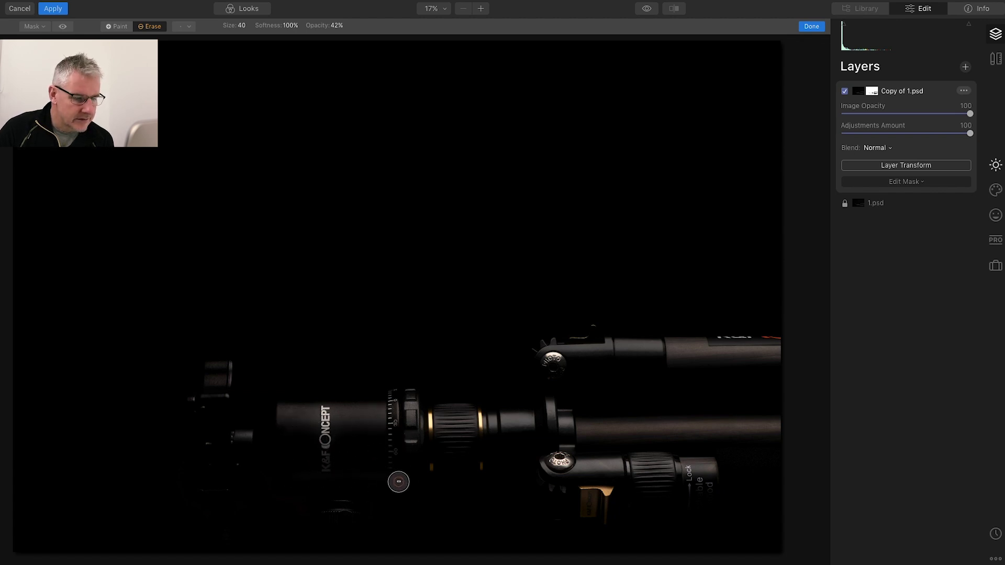
{"action": "left_click", "coordinate": [648, 10]}
{"action": "left_click", "coordinate": [648, 10]}
{"action": "left_click", "coordinate": [648, 10]}
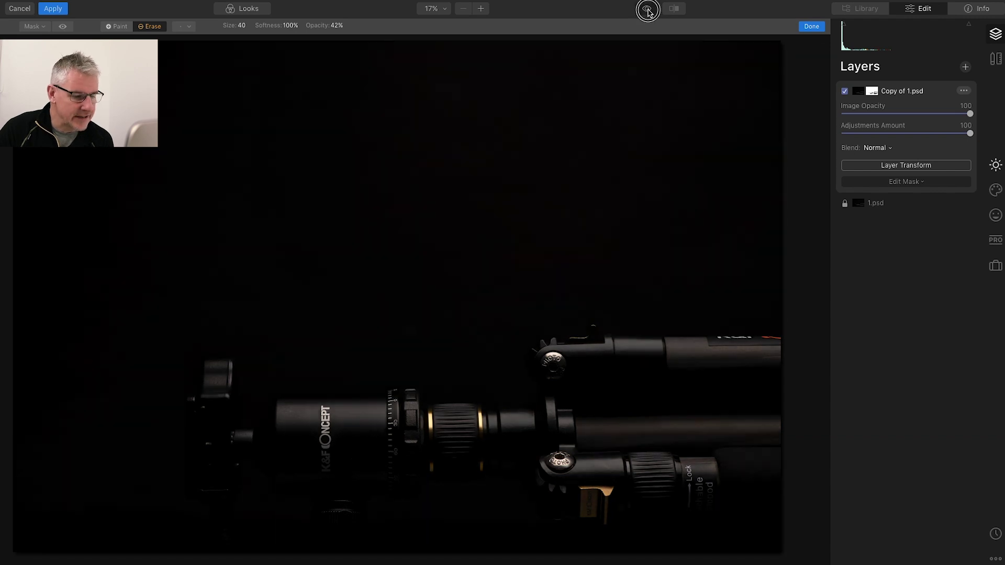
{"action": "left_click", "coordinate": [648, 9]}
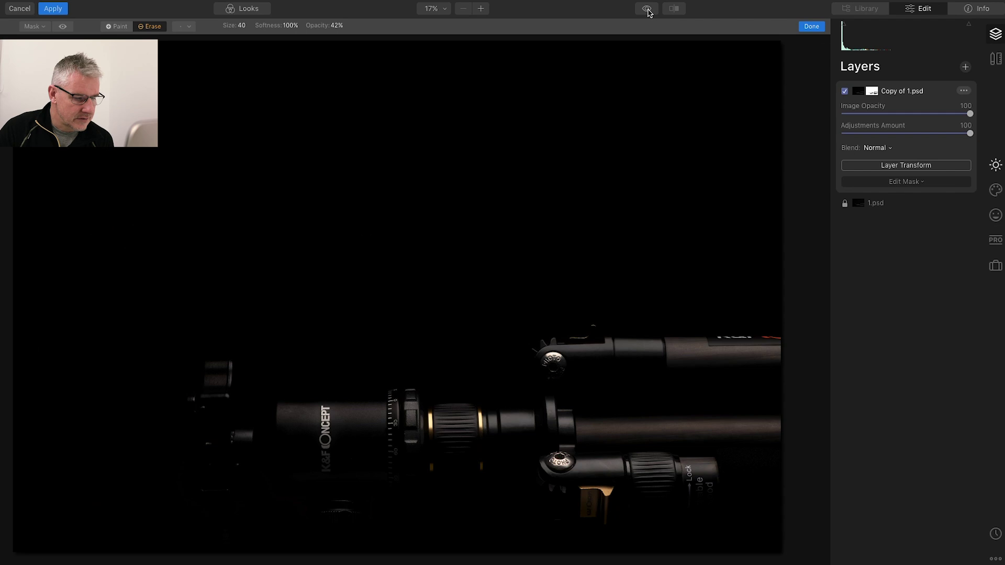
{"action": "left_click", "coordinate": [647, 10]}
{"action": "left_click", "coordinate": [648, 10]}
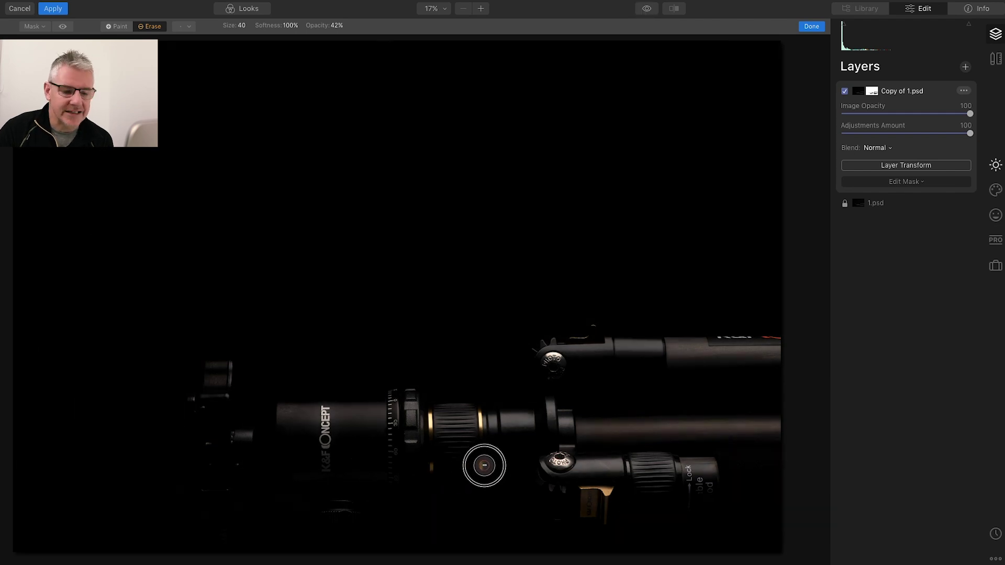
Lightly erase around the lower knob, lower-right leg end and lettering beside Lock.
{"action": "mouse_move", "coordinate": [527, 461]}
{"action": "left_mouse_down"}
{"action": "mouse_move", "coordinate": [570, 482]}
{"action": "mouse_move", "coordinate": [554, 490]}
{"action": "mouse_move", "coordinate": [544, 481]}
{"action": "mouse_move", "coordinate": [547, 488]}
{"action": "mouse_move", "coordinate": [588, 497]}
{"action": "left_mouse_up"}
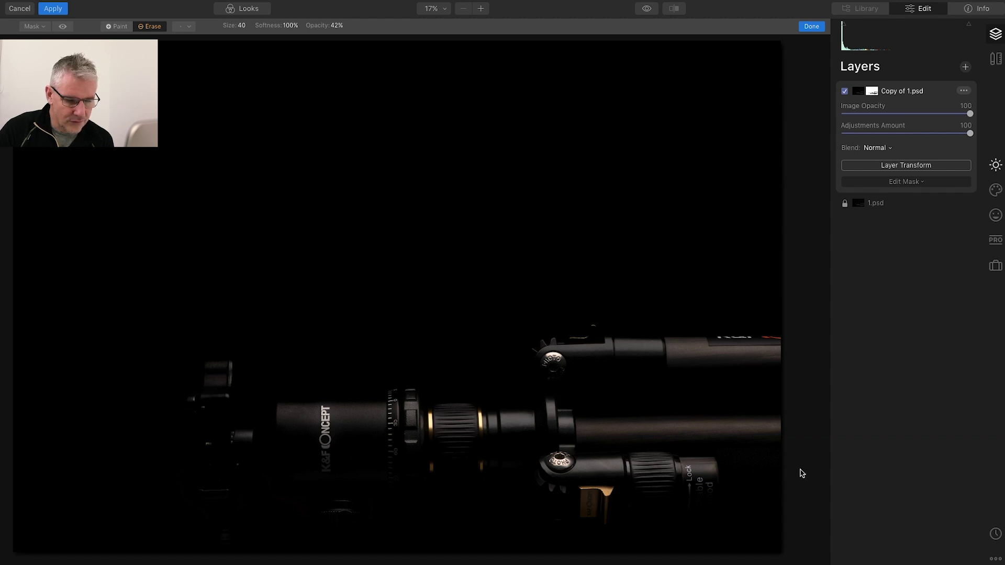
{"action": "left_click_drag", "start_coordinate": [722, 461], "coordinate": [789, 462]}
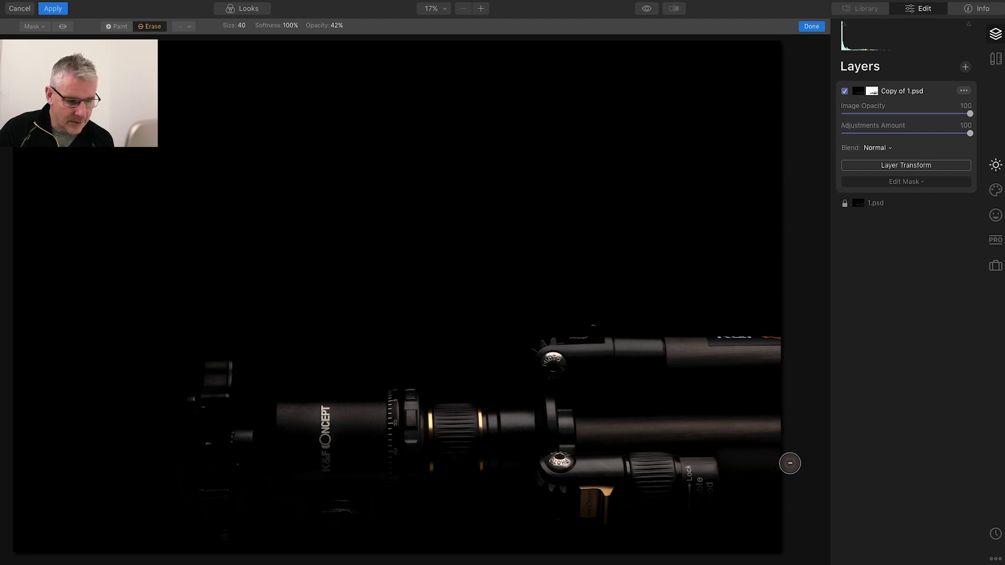
{"action": "left_click_drag", "start_coordinate": [730, 480], "coordinate": [788, 482]}
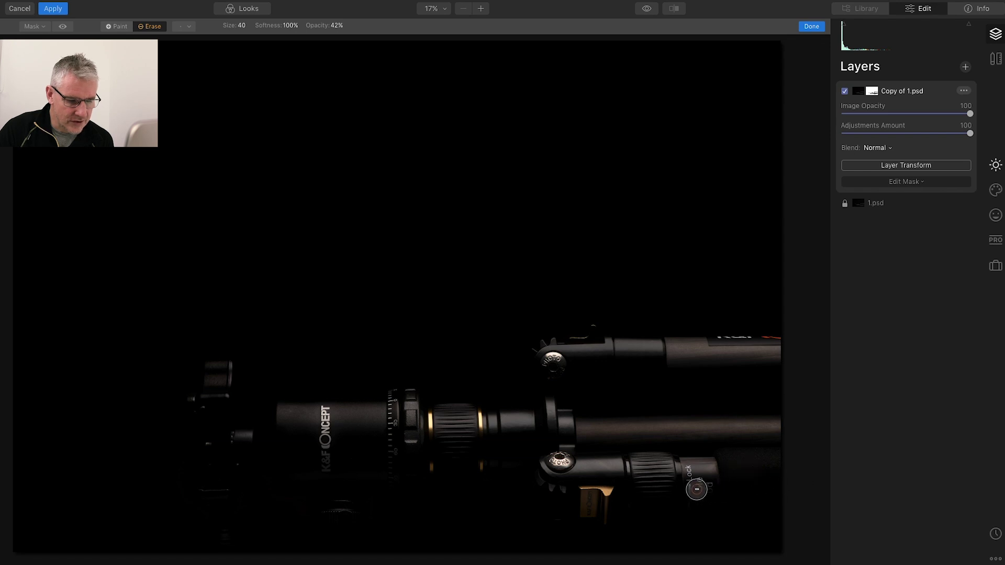
{"action": "mouse_move", "coordinate": [697, 490]}
{"action": "left_mouse_down"}
{"action": "mouse_move", "coordinate": [713, 485]}
{"action": "mouse_move", "coordinate": [700, 471]}
{"action": "mouse_move", "coordinate": [718, 489]}
{"action": "left_mouse_up"}
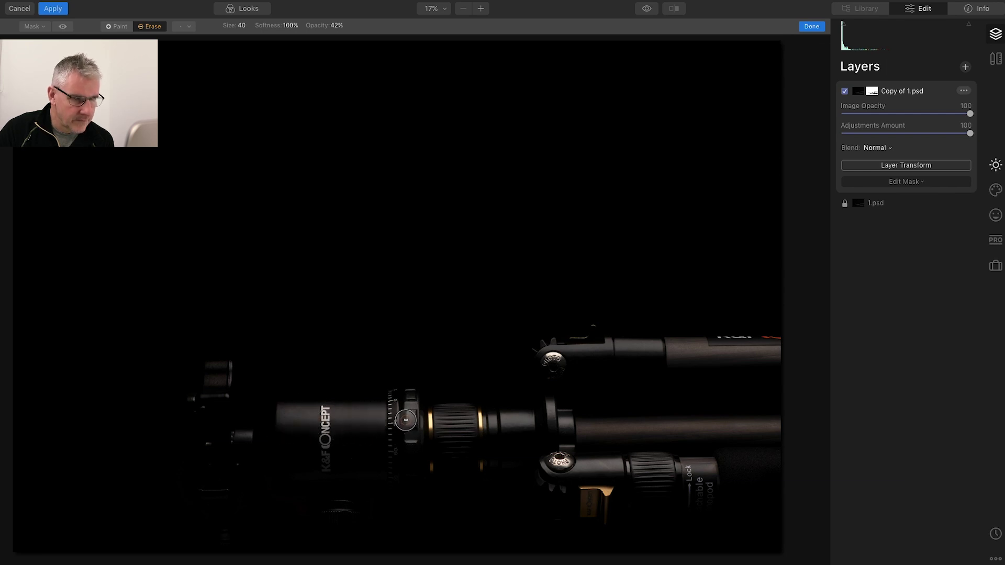
Compare the edit against the original, then show the mask as a red overlay.
{"action": "left_click", "coordinate": [646, 9]}
{"action": "left_click", "coordinate": [646, 10]}
{"action": "left_click", "coordinate": [646, 11]}
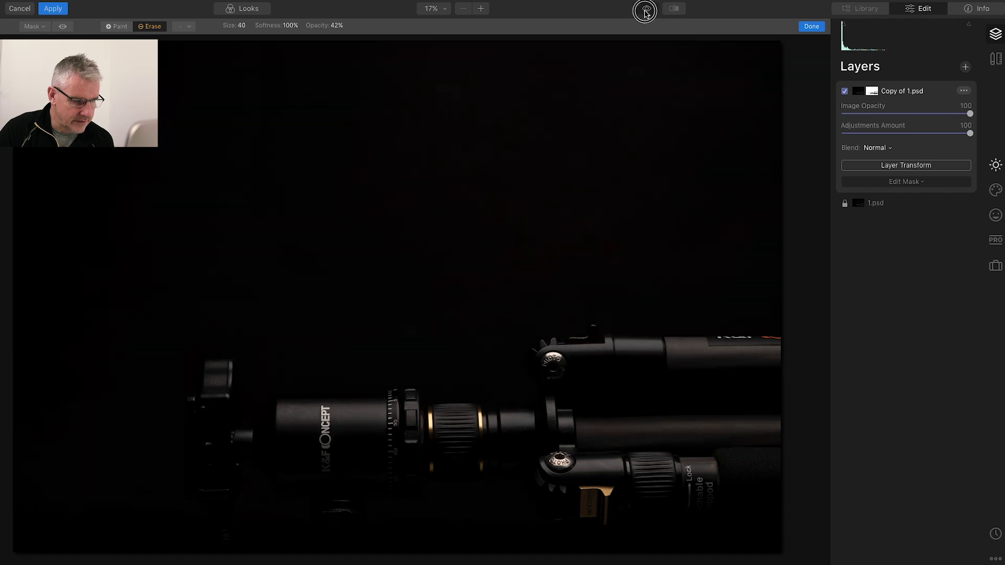
{"action": "left_click", "coordinate": [646, 11]}
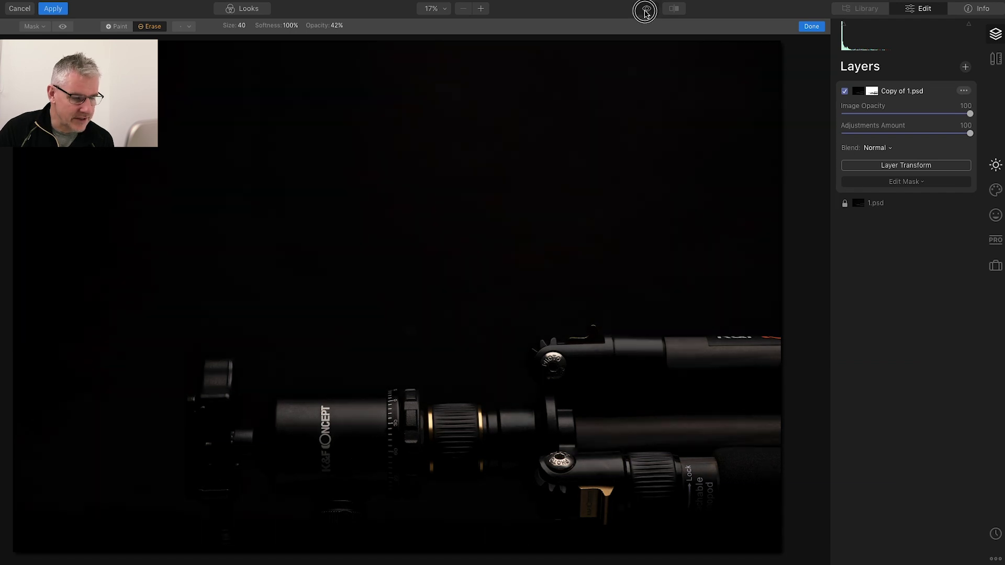
{"action": "left_click", "coordinate": [646, 11]}
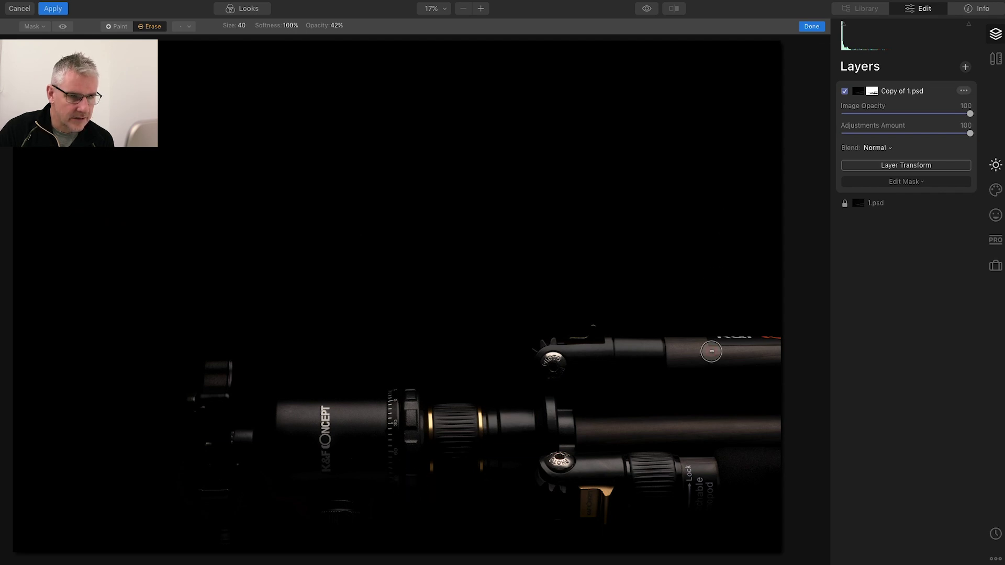
{"action": "left_click", "coordinate": [646, 10]}
{"action": "left_click", "coordinate": [646, 11]}
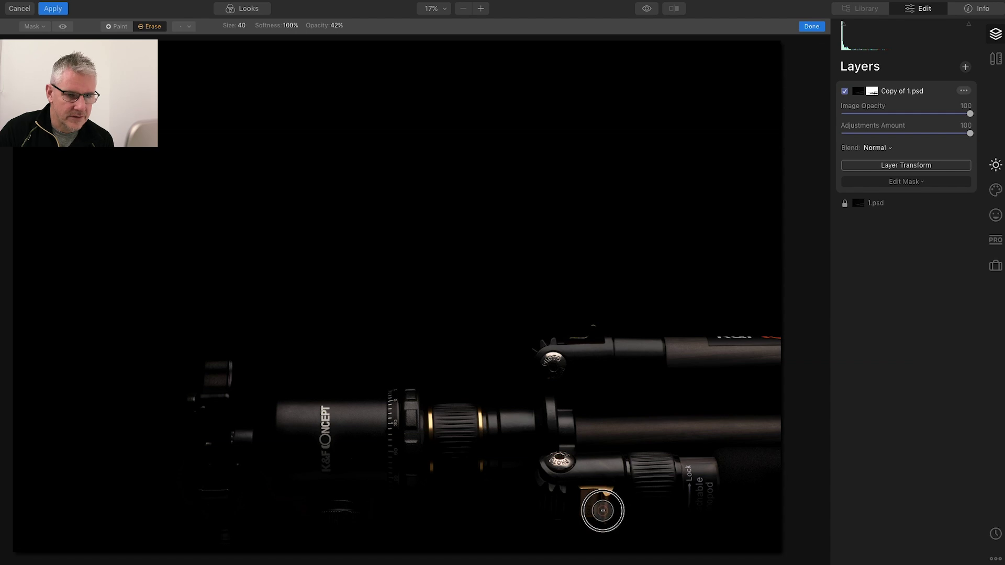
{"action": "left_click", "coordinate": [64, 27]}
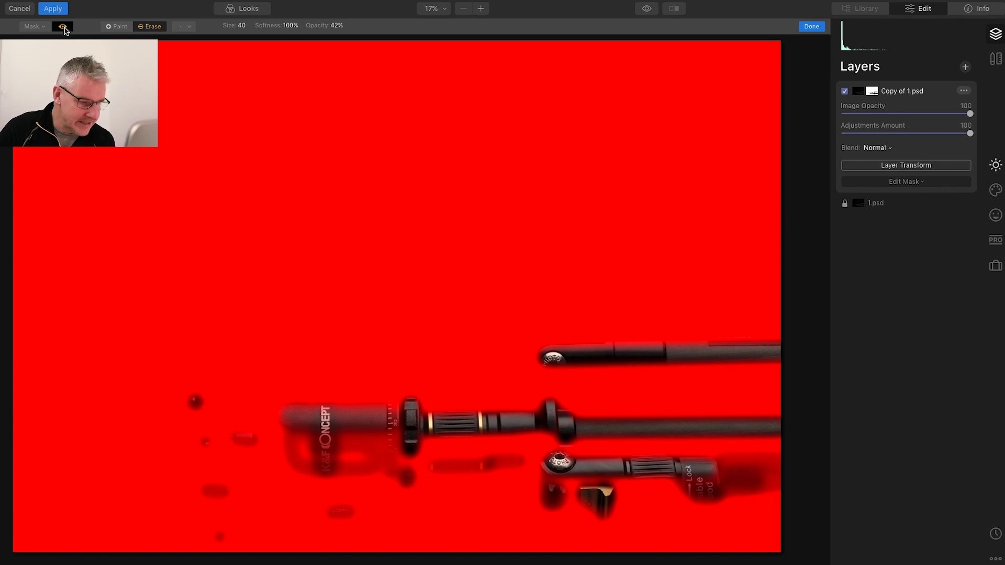
Turn off the red mask overlay to view the edited tripod photo normally.
{"action": "left_click", "coordinate": [64, 27]}
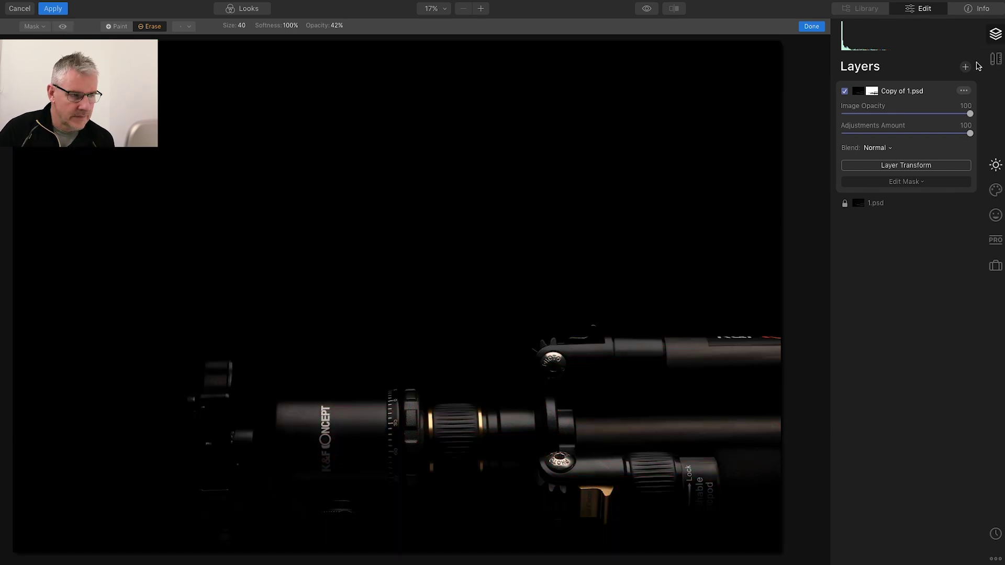